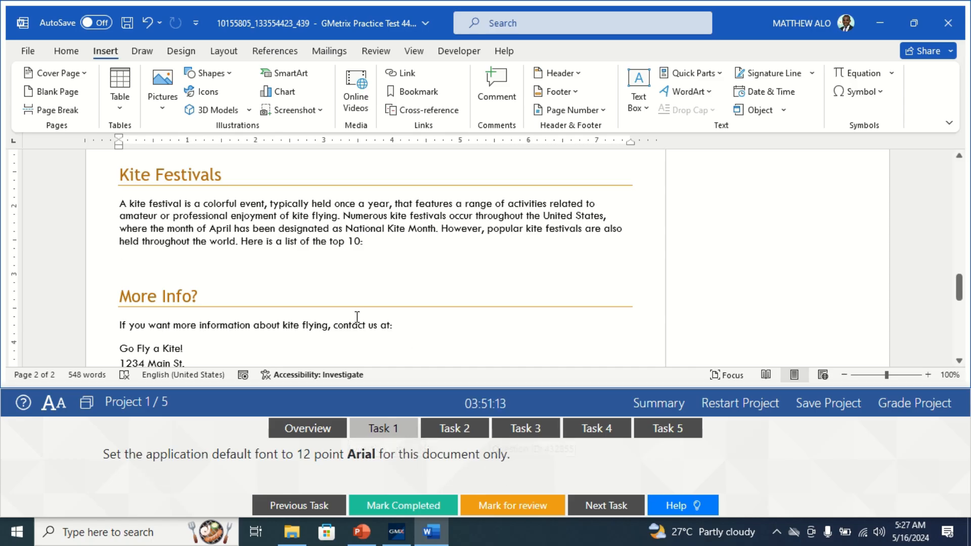
Switch the ribbon to the Home tab to show the font commands.
left_click(66, 50)
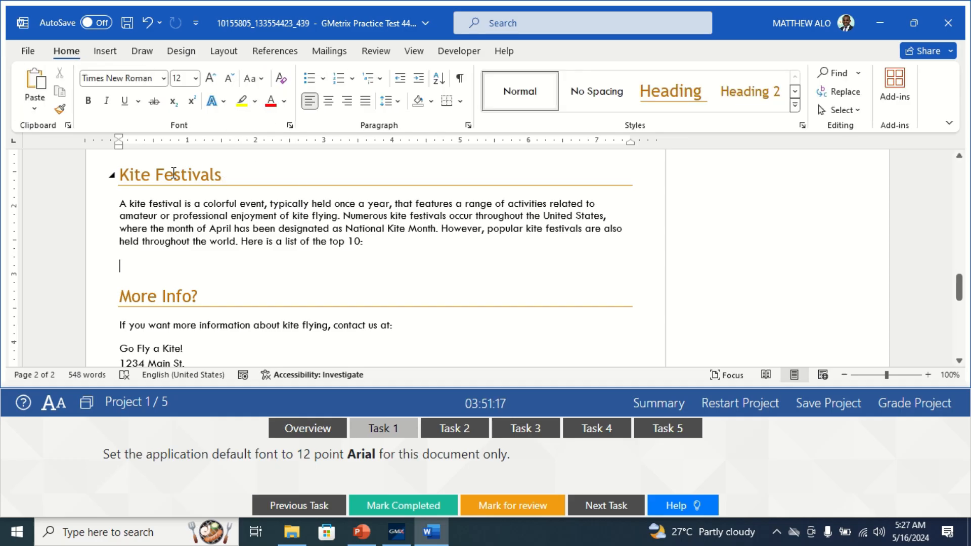
In the Font dialog, set Arial 12 pt as the default font for this document only.
left_click(289, 125)
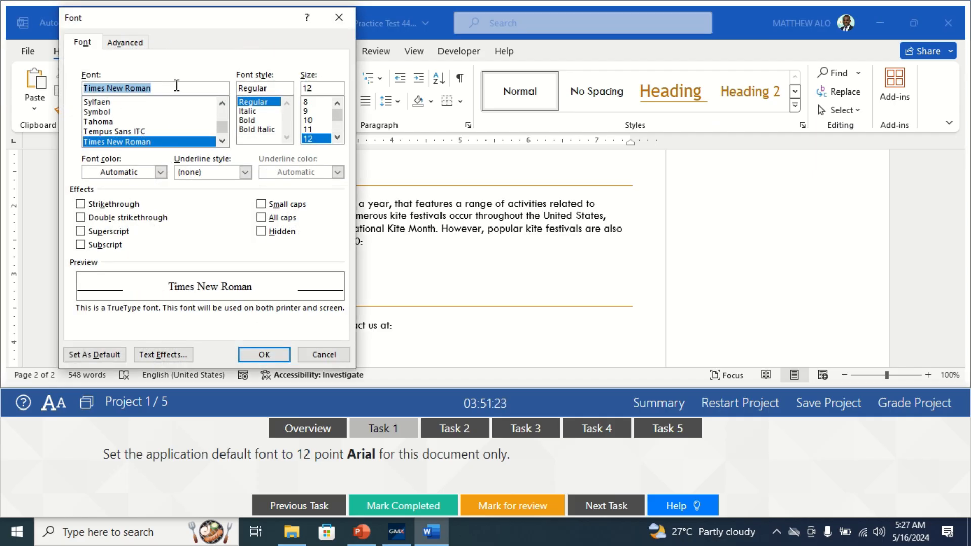
type("A")
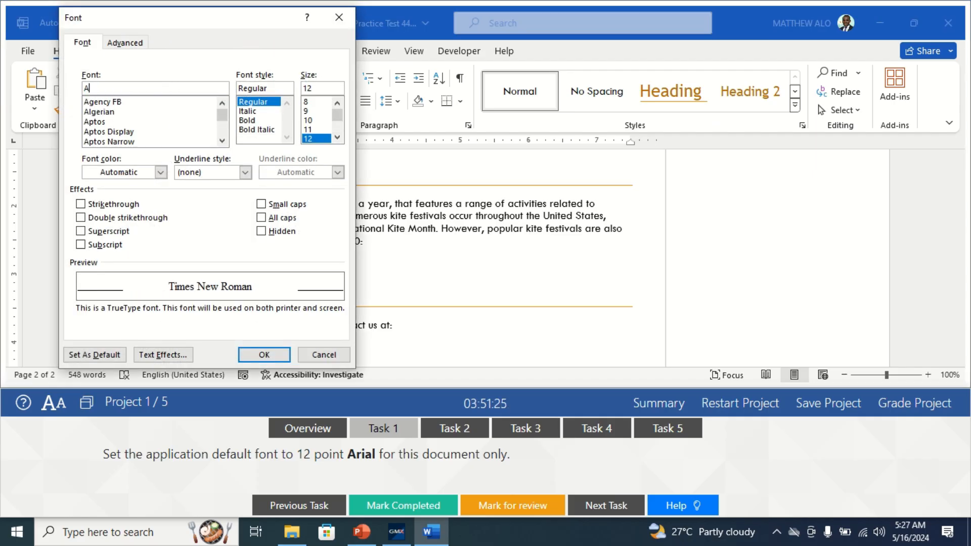
type("rial")
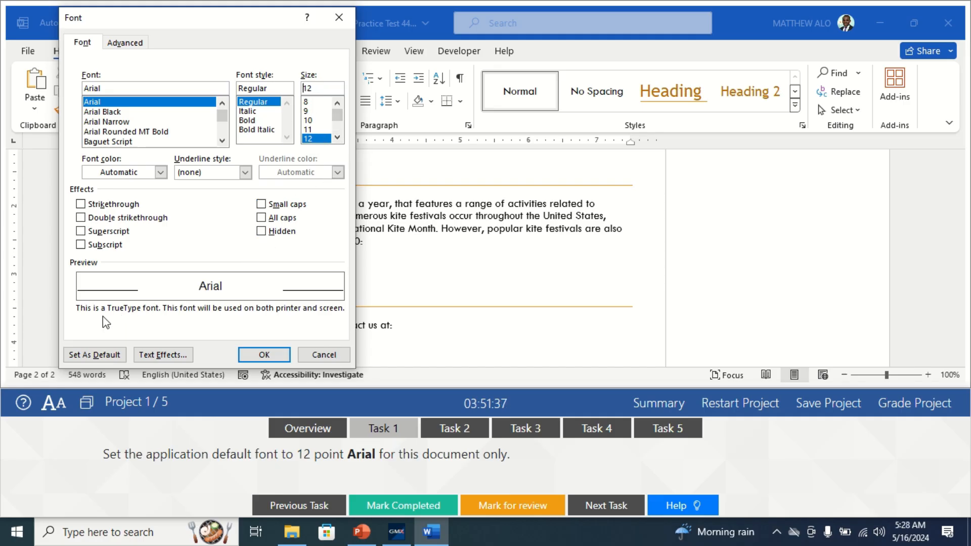
left_click(99, 356)
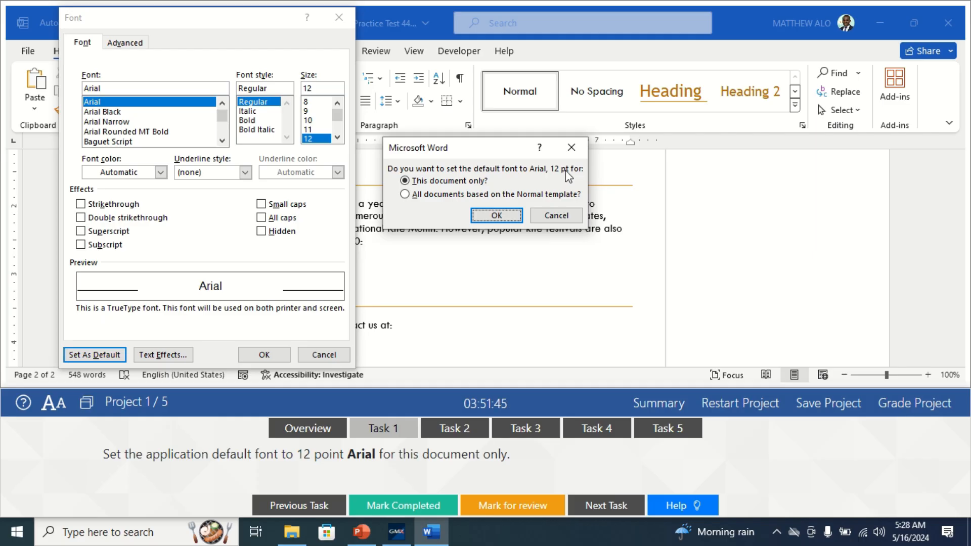
left_click(415, 182)
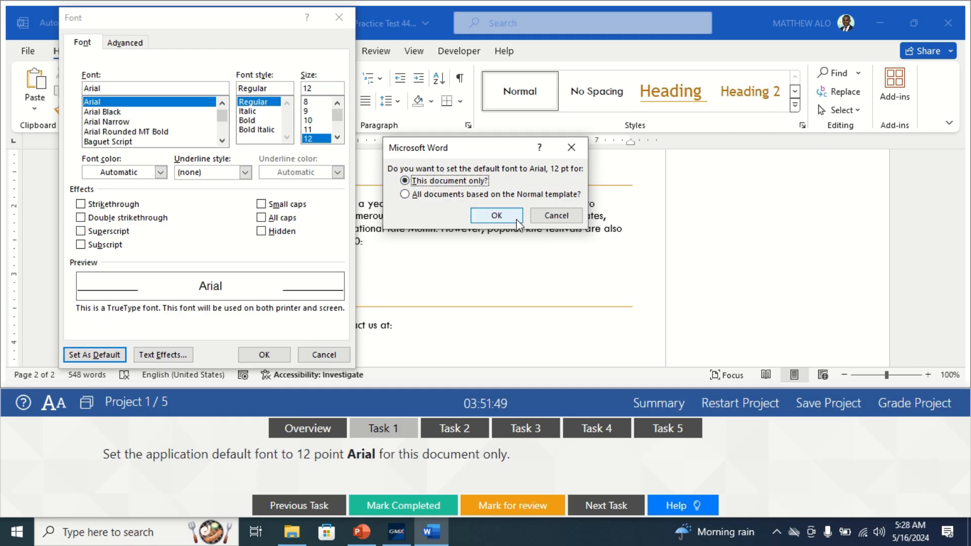
left_click(496, 216)
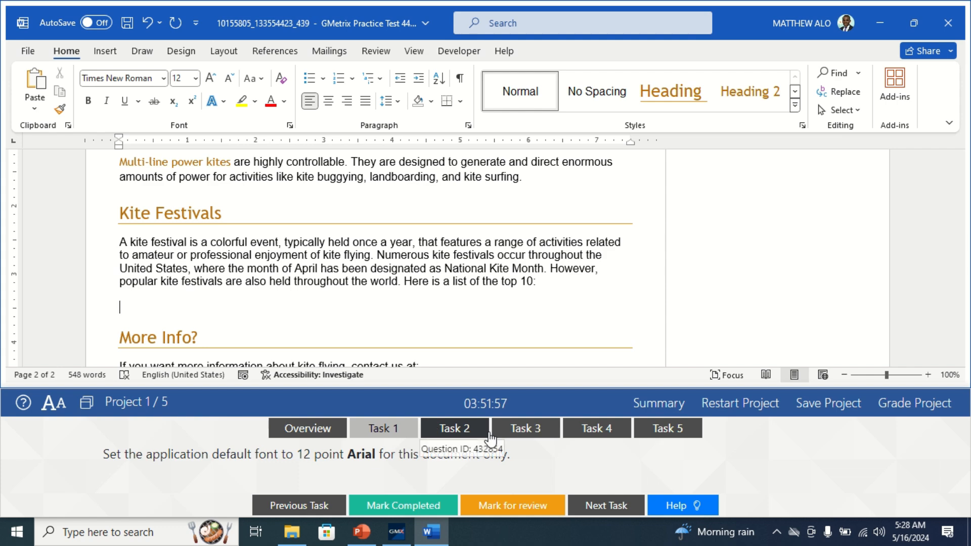
Mark the default-font task completed in GMetrix and bring up Task 2 on AutoRecovery.
left_click(395, 510)
left_click(395, 508)
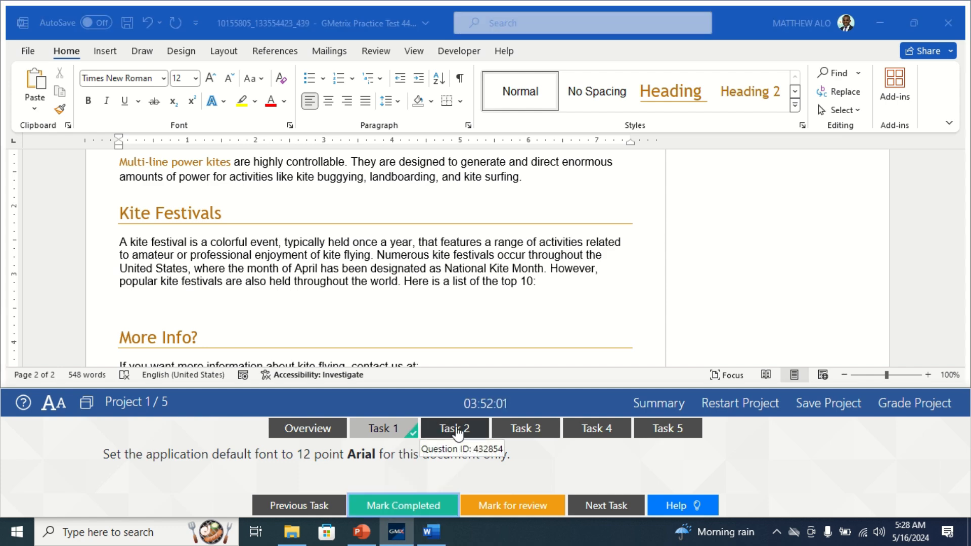
left_click(458, 431)
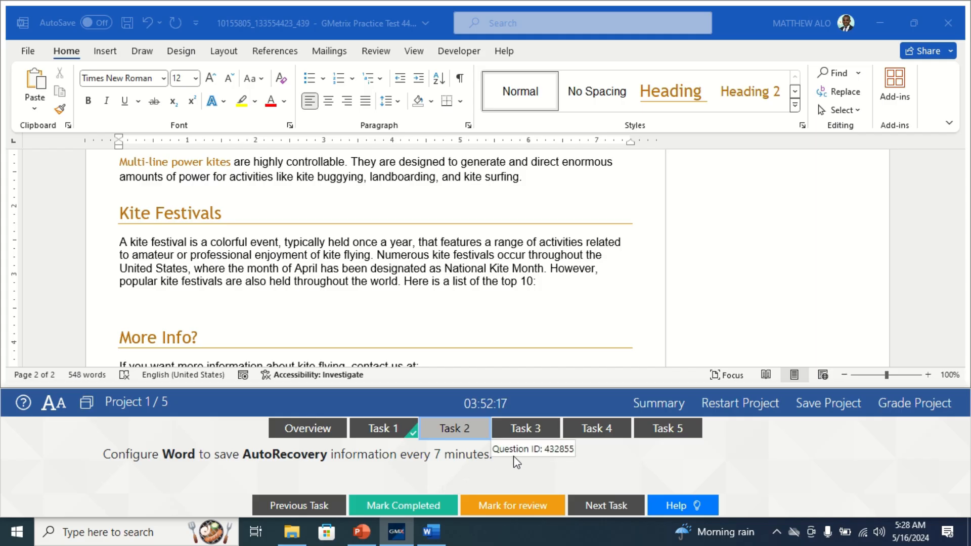
left_click(27, 57)
In Word Options > Save, lower the AutoRecover interval from 10 to 7 minutes.
left_click(28, 52)
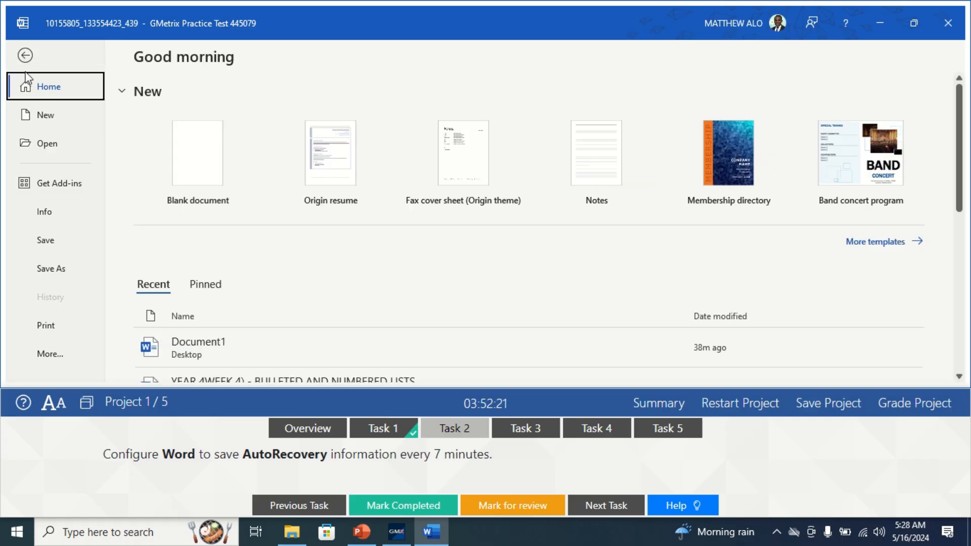
left_click(57, 356)
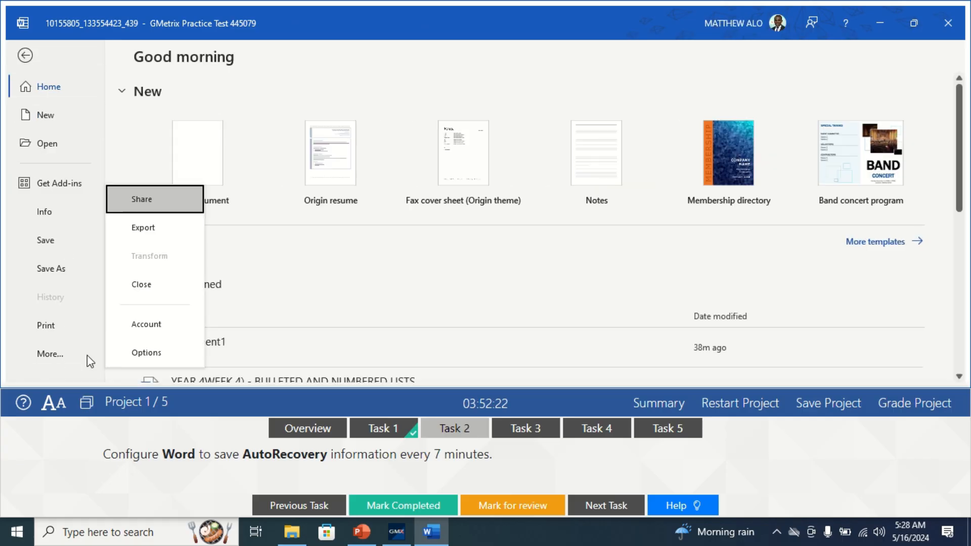
left_click(141, 355)
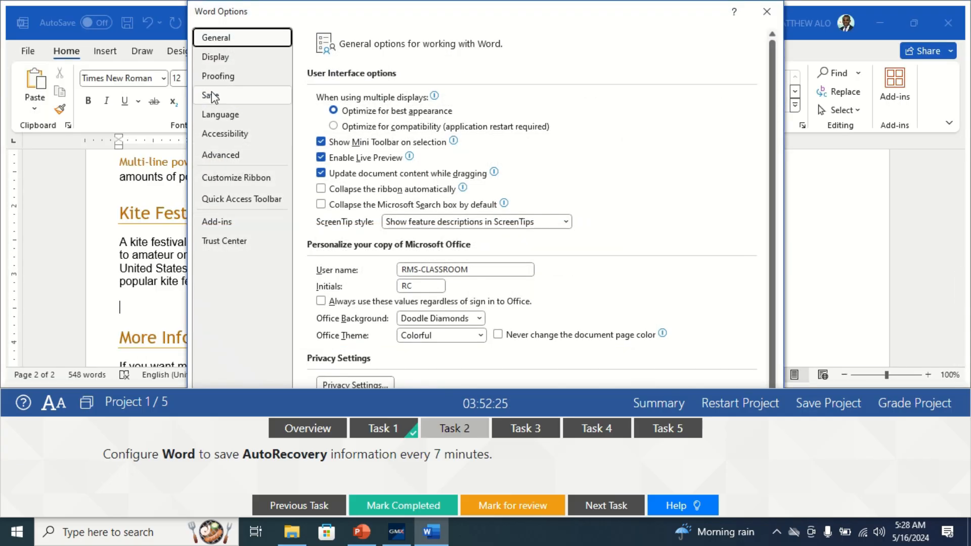
left_click(210, 97)
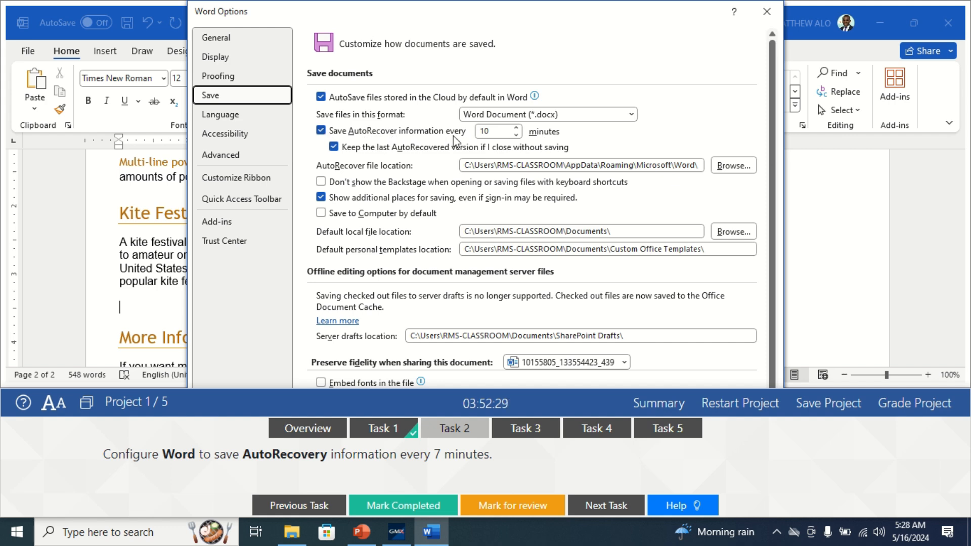
left_click(515, 135)
left_click(515, 134)
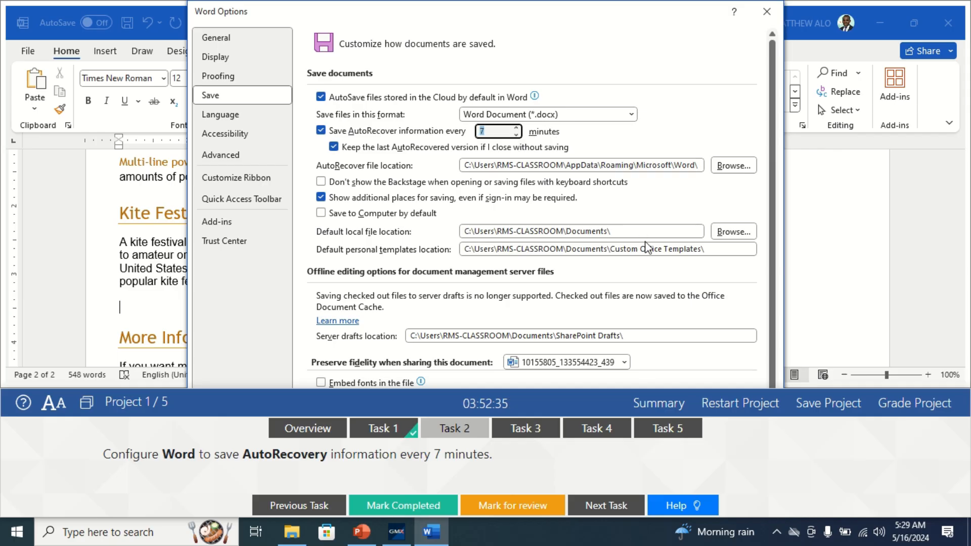
key("Return")
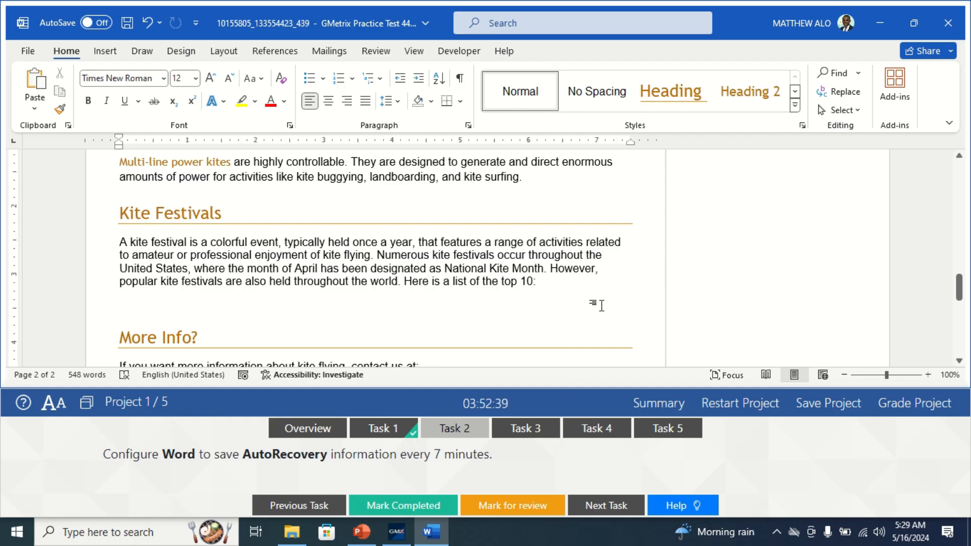
Mark the AutoRecovery task completed and bring up Task 3 for inserting Kite_Festivals.xlsx.
left_click(417, 511)
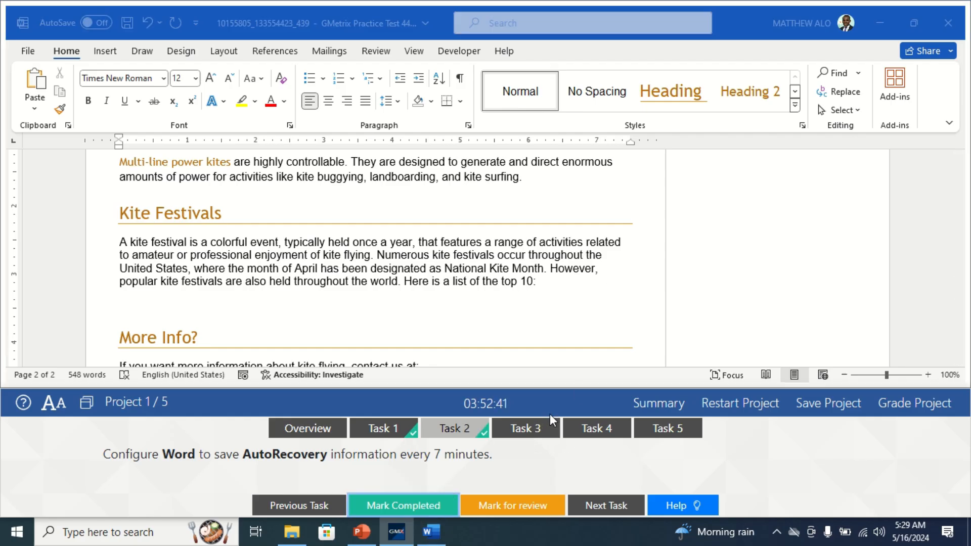
left_click(550, 431)
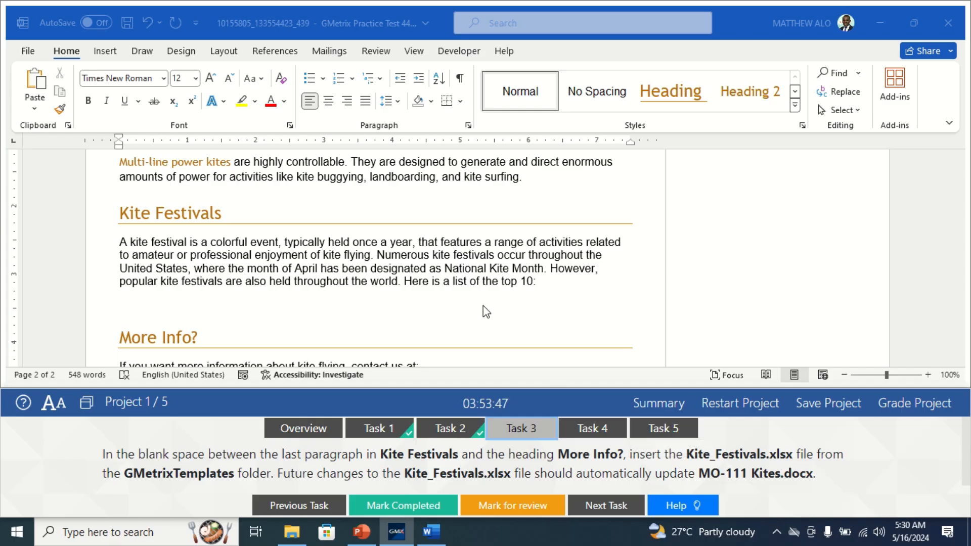
Put the cursor on the blank line above More Info? and open the Insert Object dropdown.
scroll(480, 307, "down", 2)
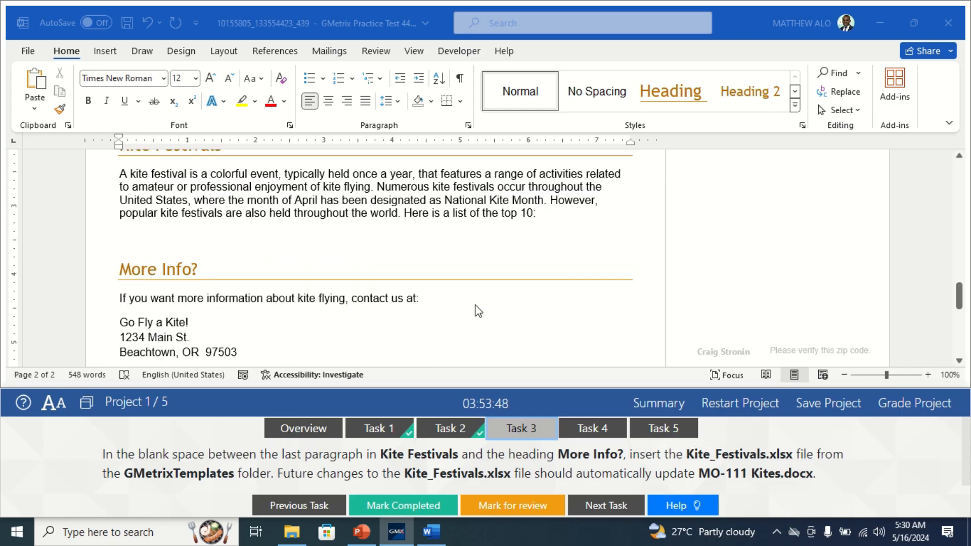
left_click(169, 235)
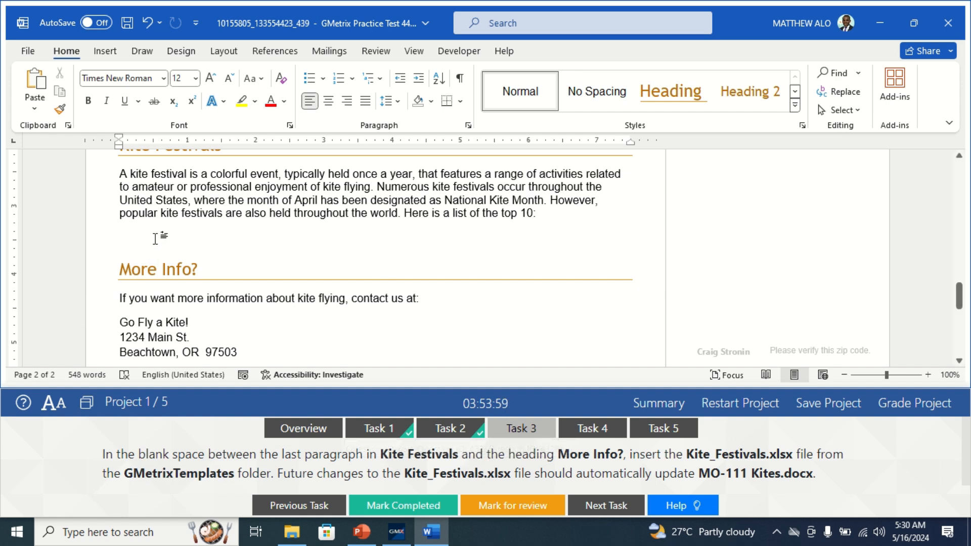
left_click(105, 51)
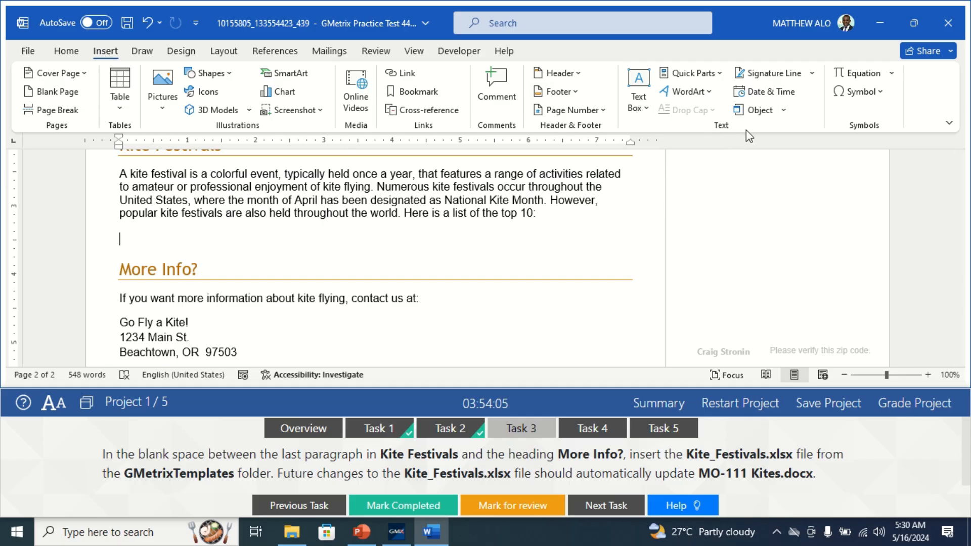
left_click(787, 110)
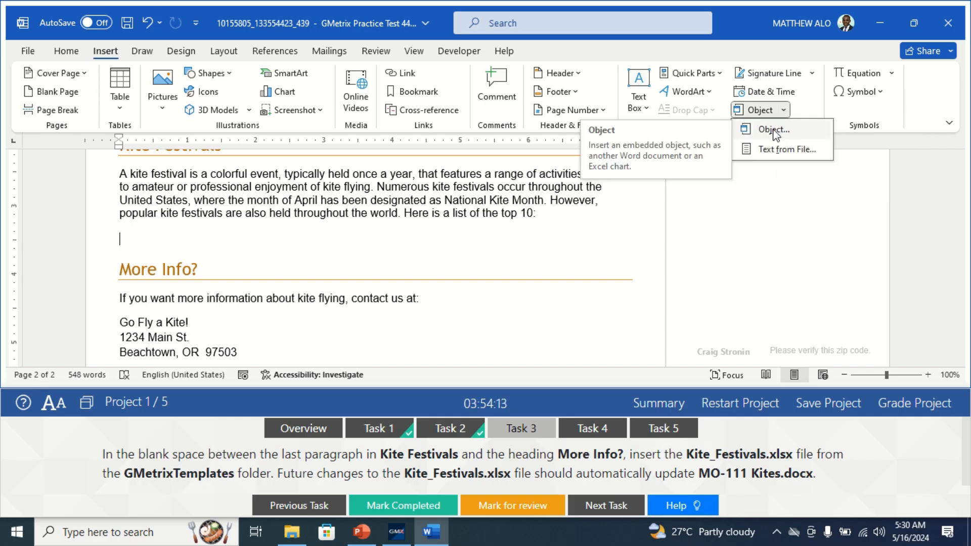
Insert GMetrixTemplates\Kite_Festivals.xlsx via Create from File with Link to file ticked.
left_click(773, 130)
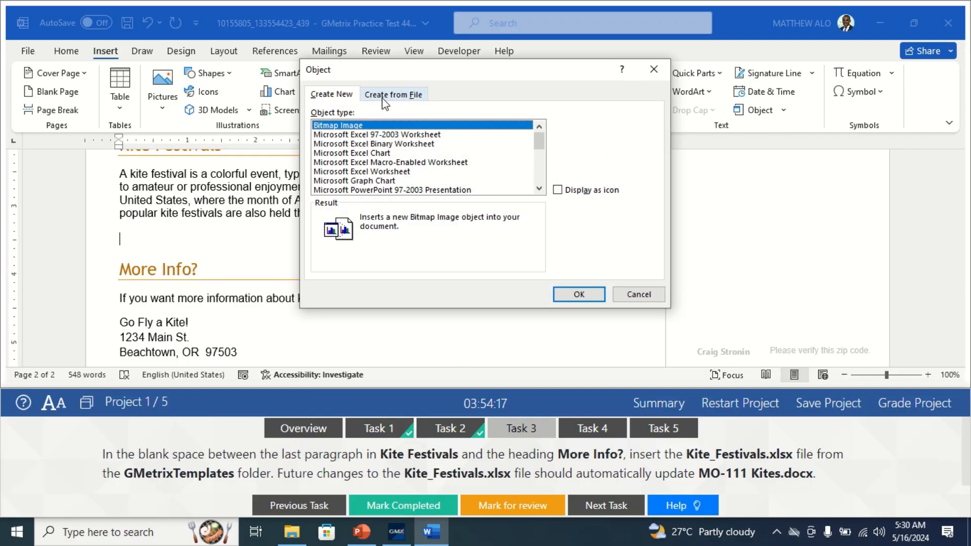
left_click(408, 97)
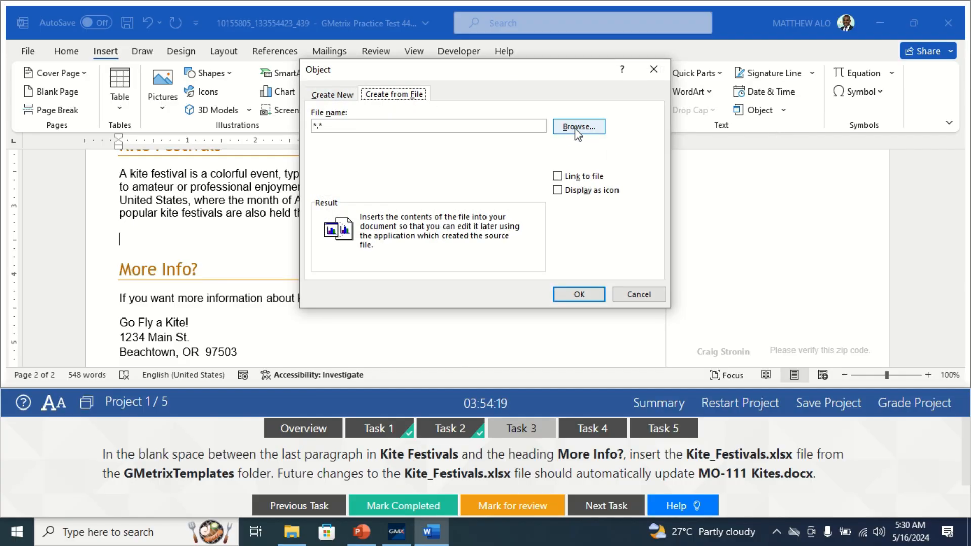
left_click(568, 177)
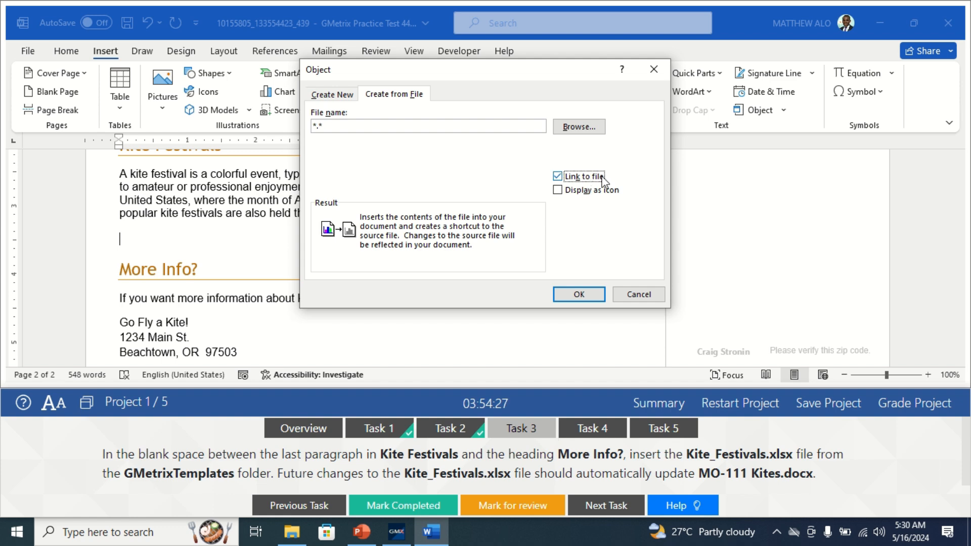
left_click(579, 127)
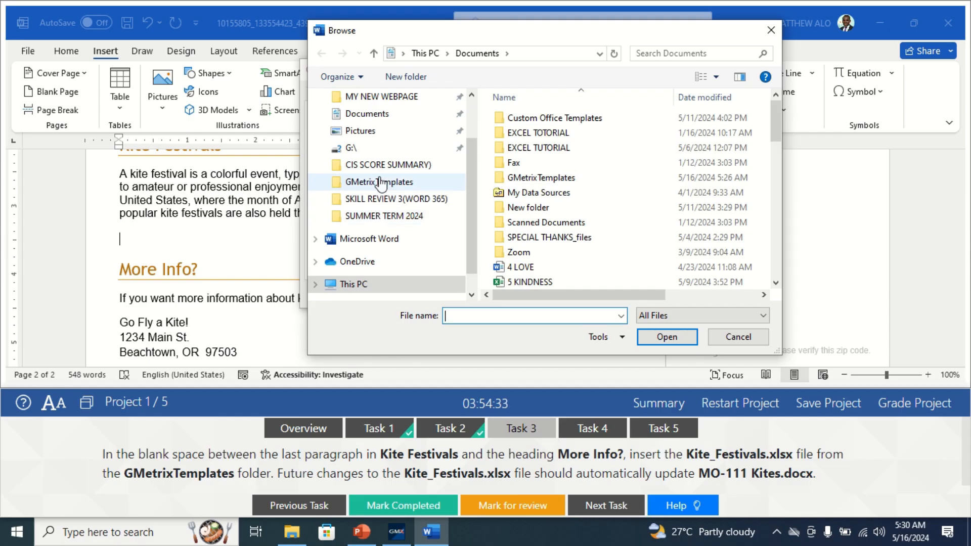
left_click(380, 183)
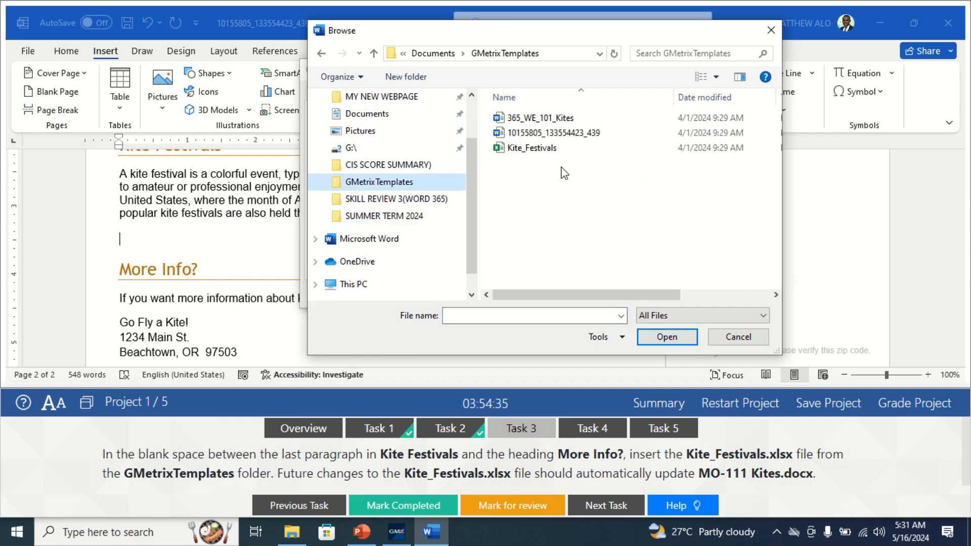
left_click(529, 150)
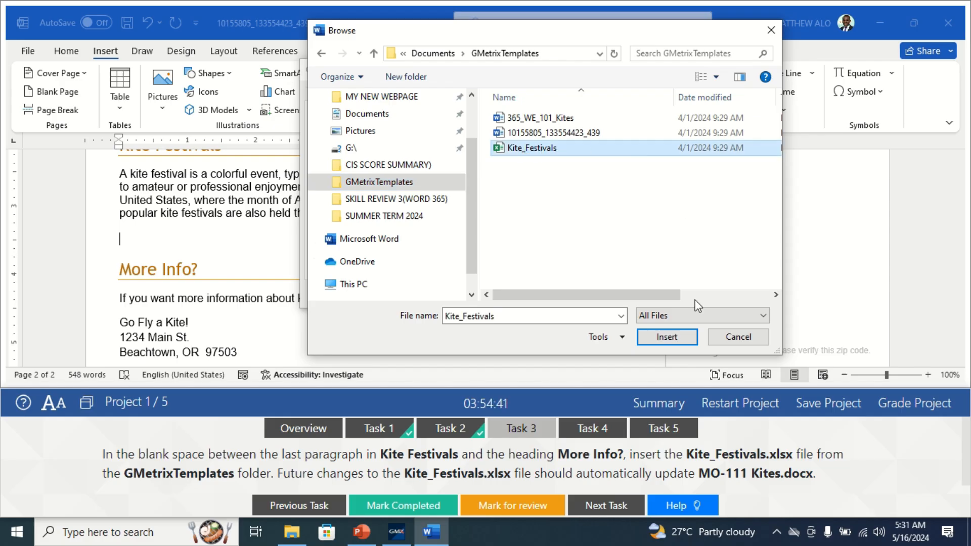
left_click(657, 338)
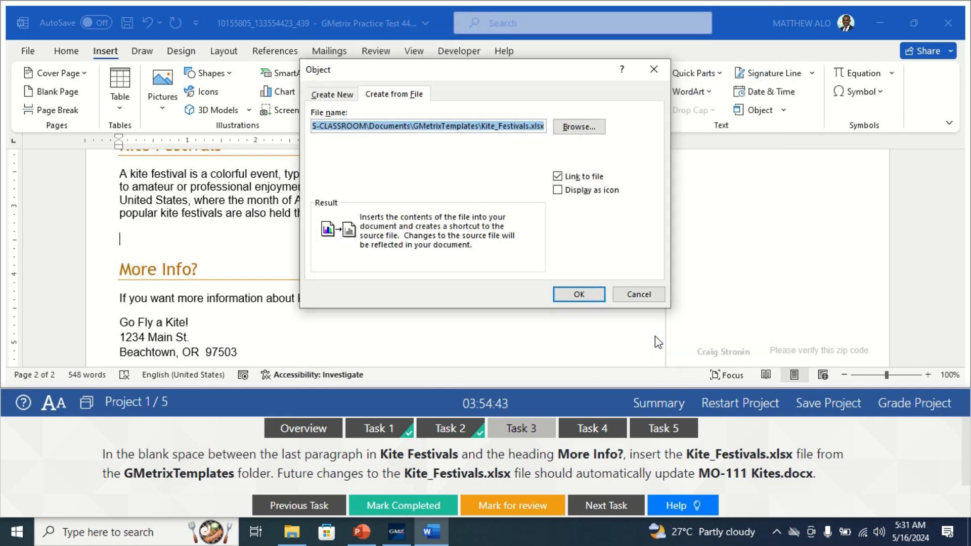
left_click(579, 296)
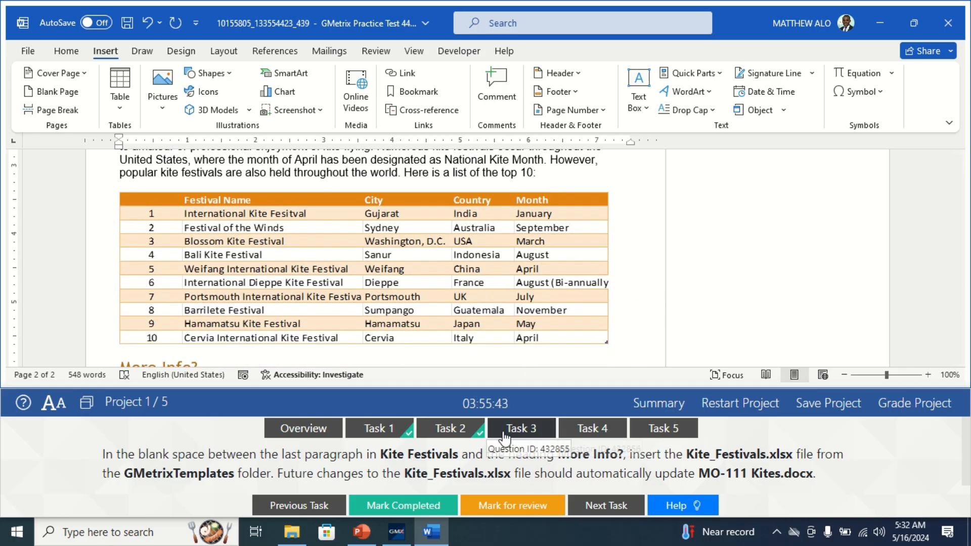
Once the ten-festival linked table appears above More Info?, mark the task completed.
left_click(420, 503)
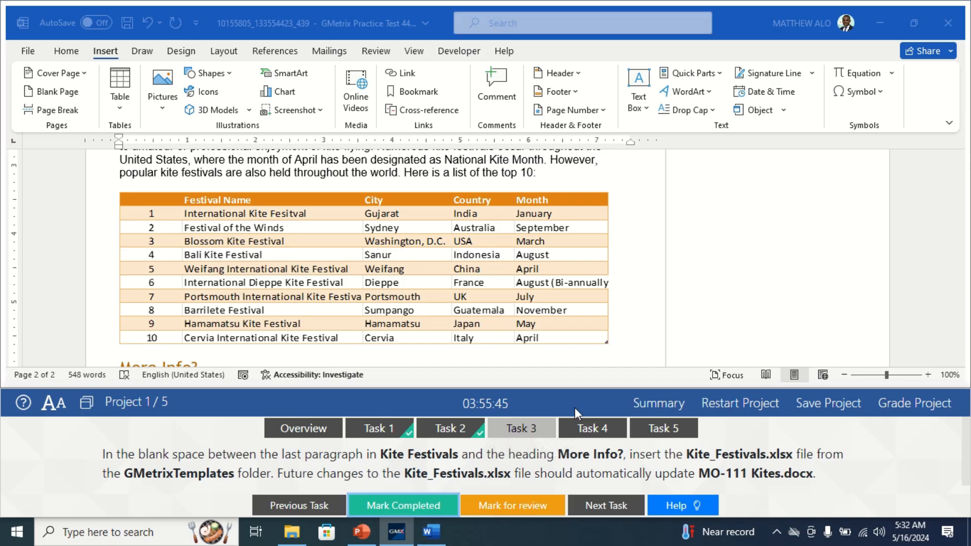
In Restrict Editing settings, block theme/scheme and Quick Style Set switching, then mark Task 4 completed.
left_click(593, 429)
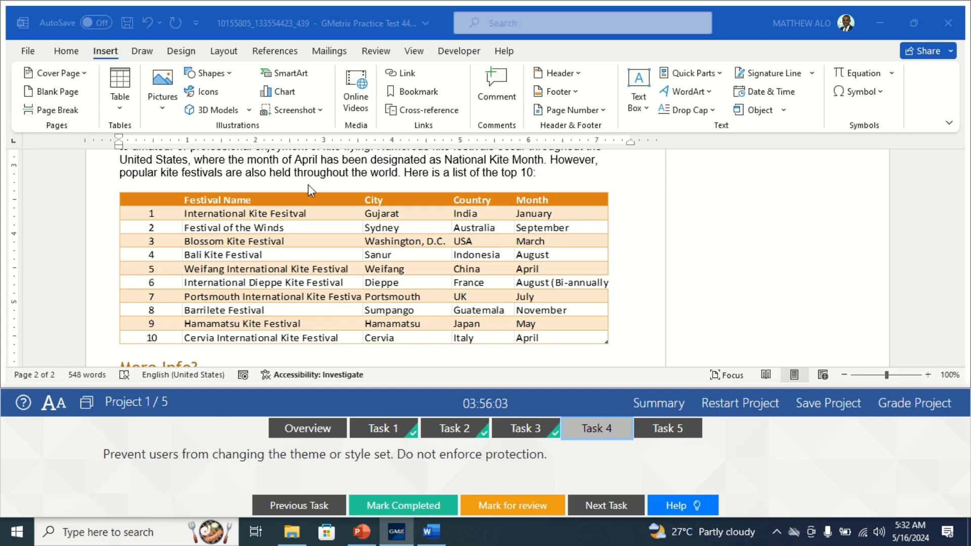
left_click(374, 57)
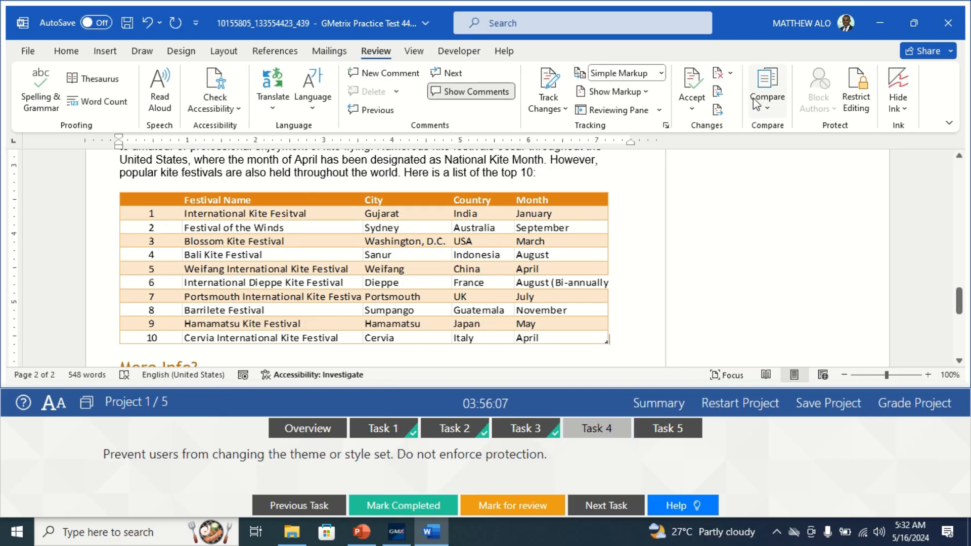
left_click(857, 97)
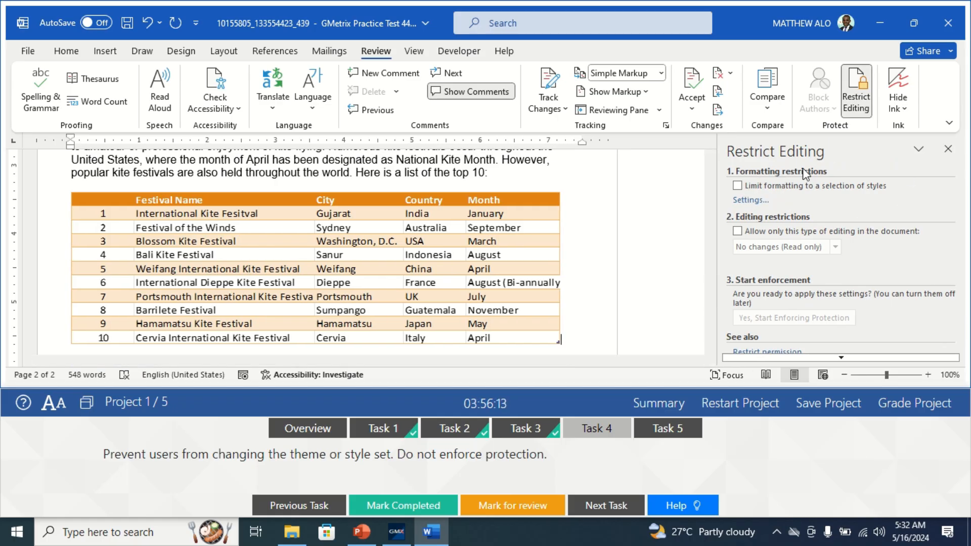
left_click(748, 201)
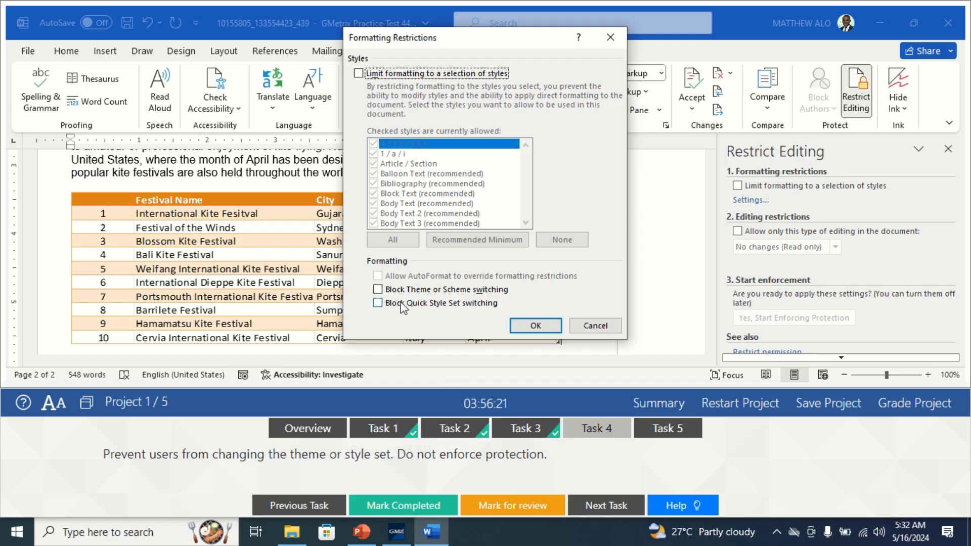
left_click(378, 290)
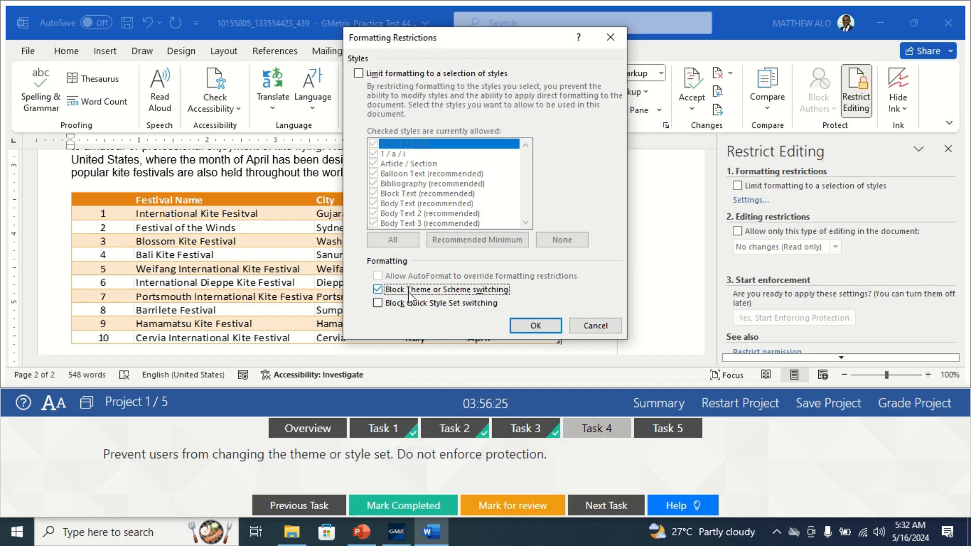
left_click(380, 305)
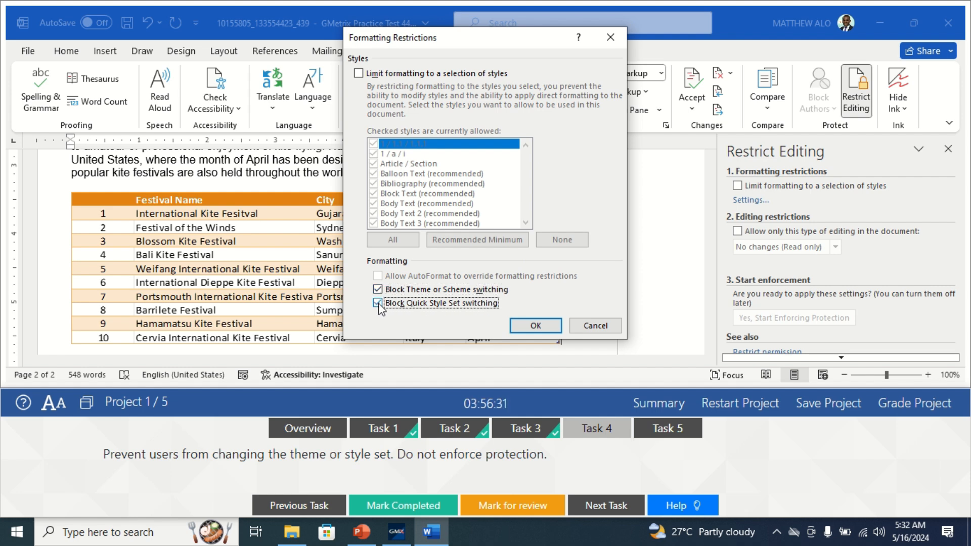
left_click(539, 326)
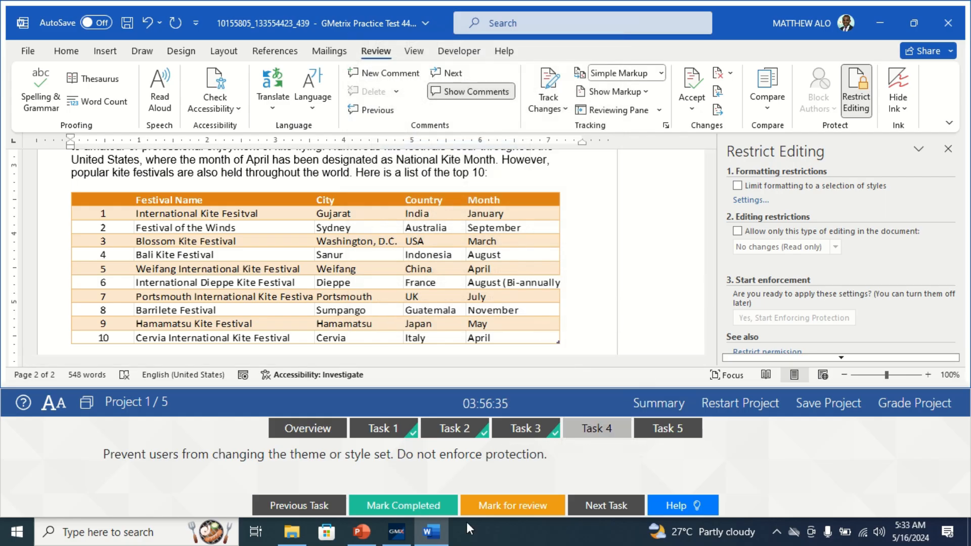
left_click(404, 505)
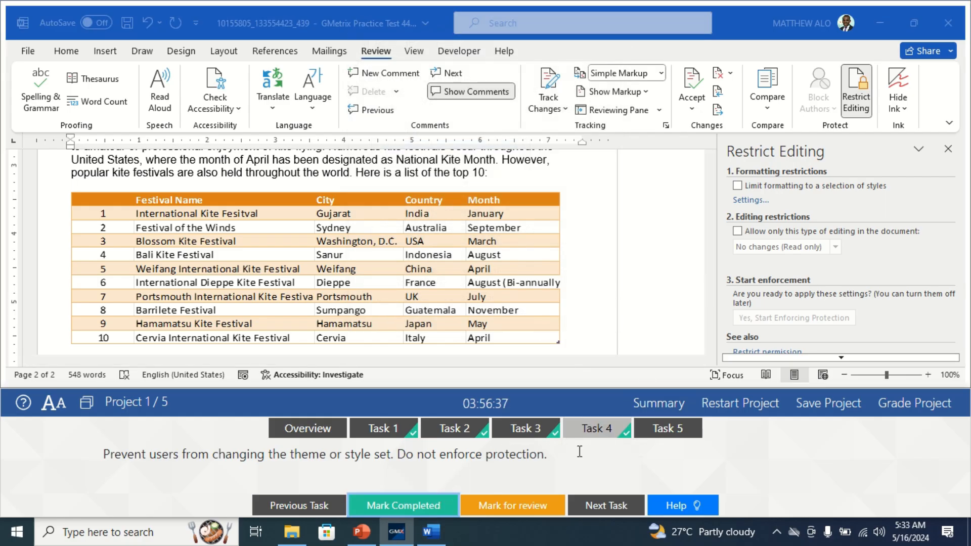
Bring up Task 5's encryption instructions and close the Restrict Editing pane.
left_click(668, 428)
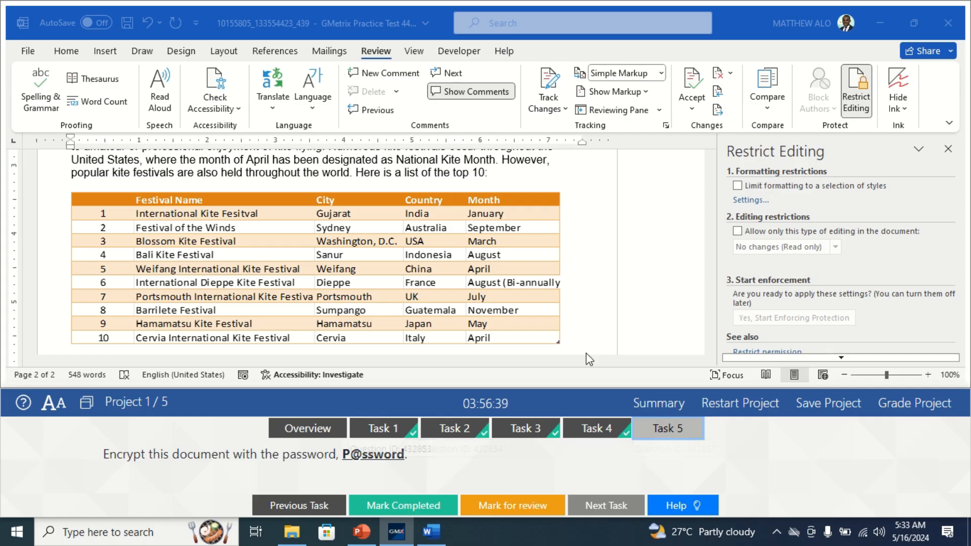
left_click(949, 154)
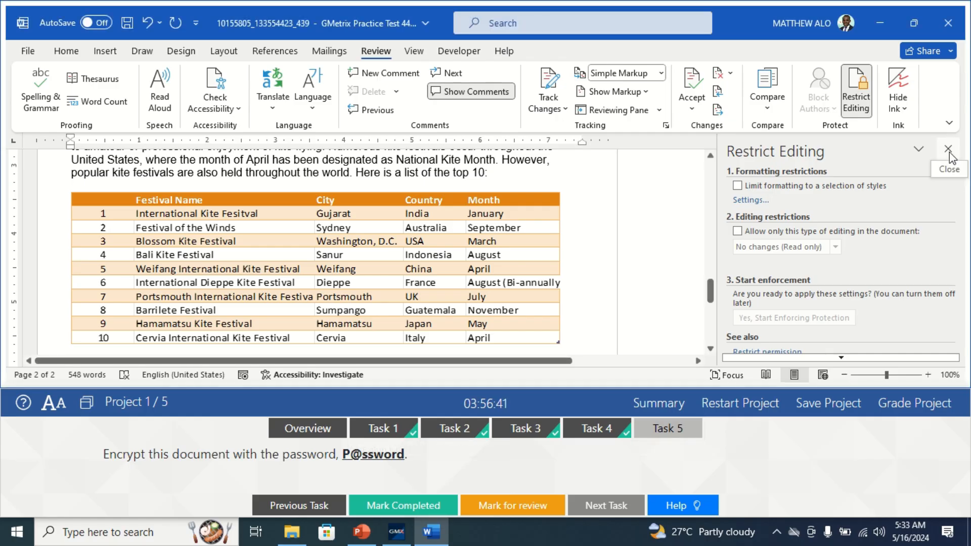
left_click(948, 150)
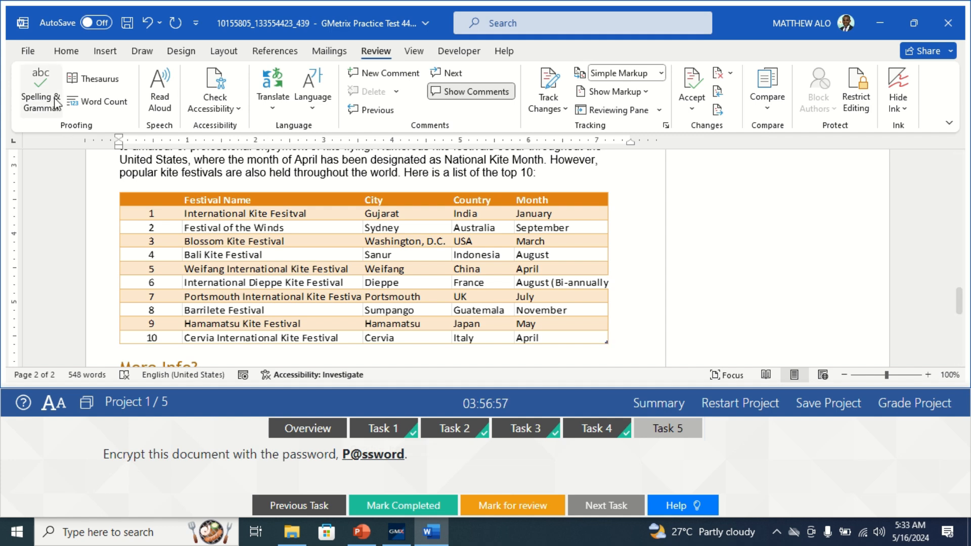
Open File > Info > Protect Document > Encrypt with Password.
left_click(30, 51)
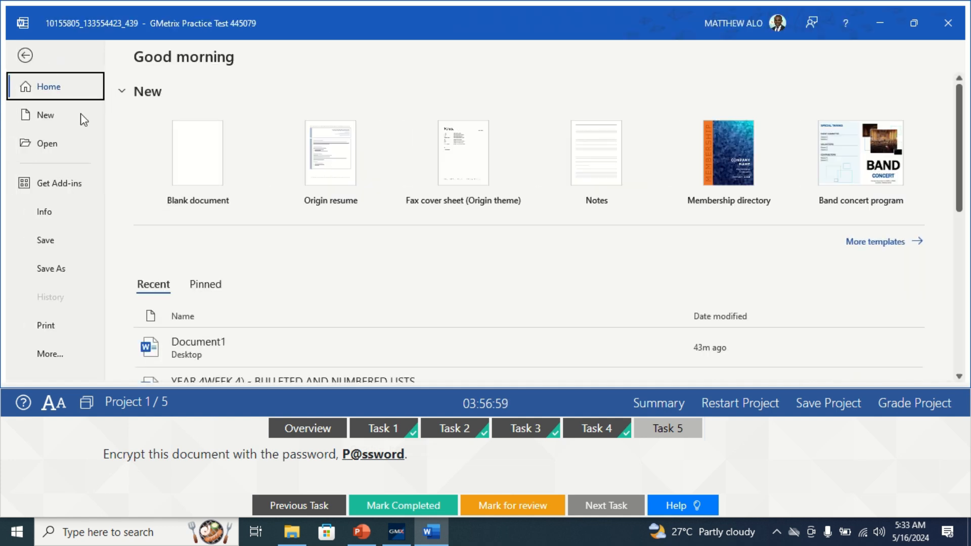
left_click(44, 215)
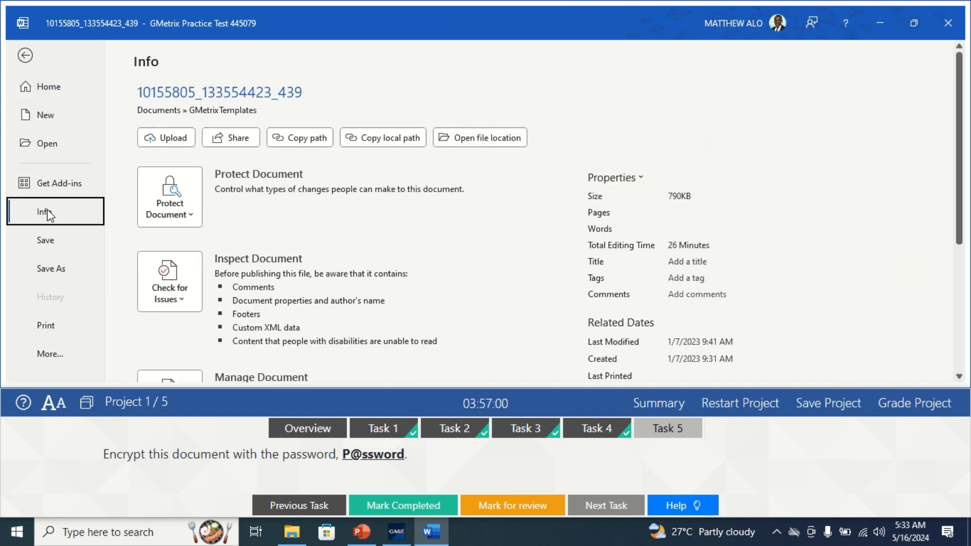
left_click(190, 217)
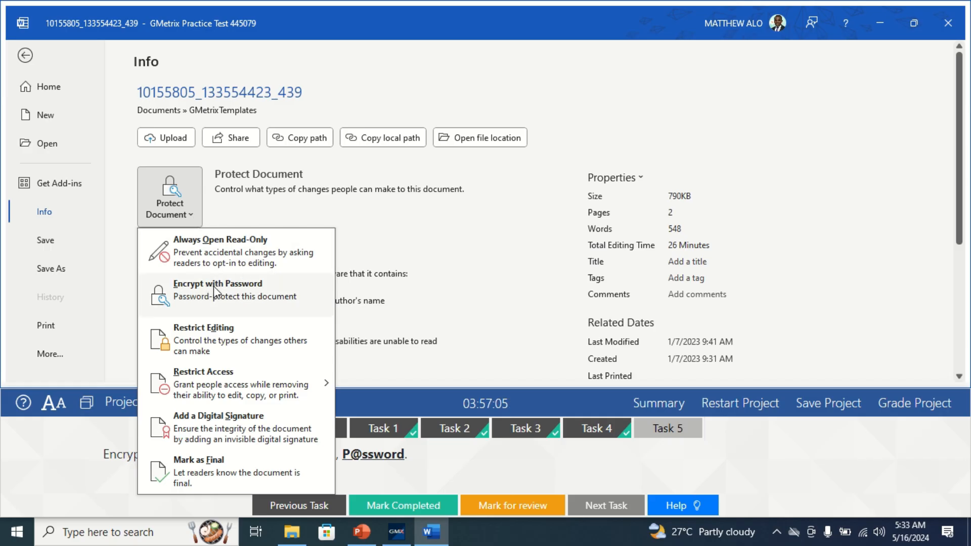
left_click(215, 285)
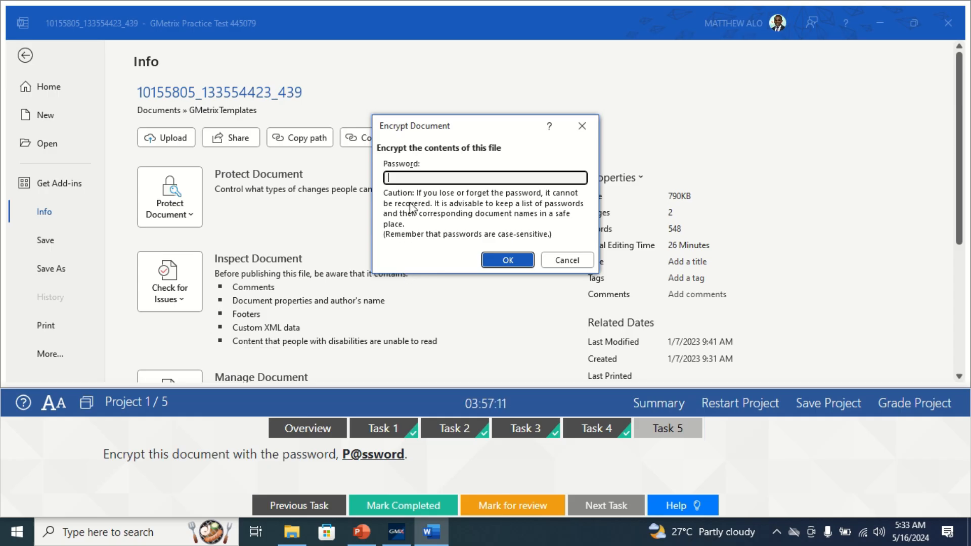
Encrypt the document with the task's password, entering it and confirming it a second time.
type("P")
type("@sswrd")
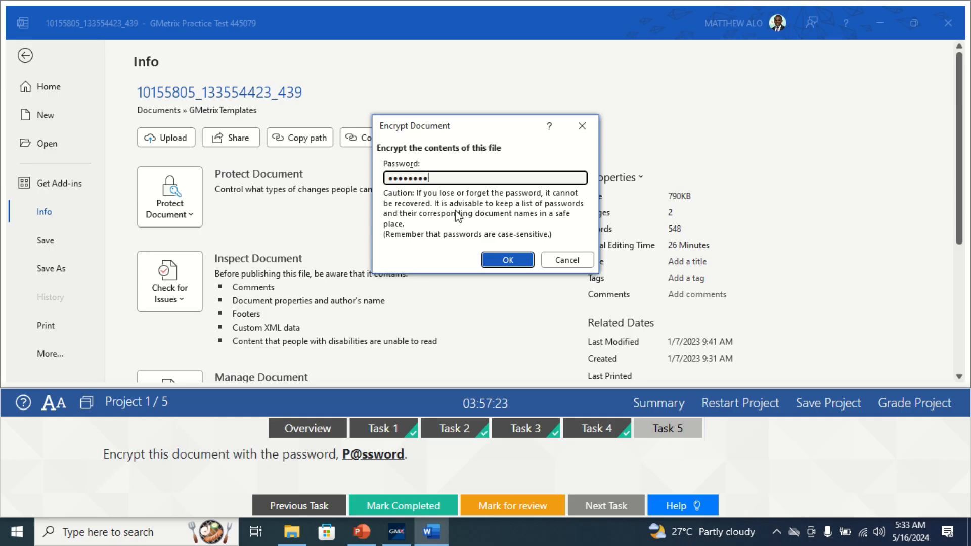
left_click(523, 259)
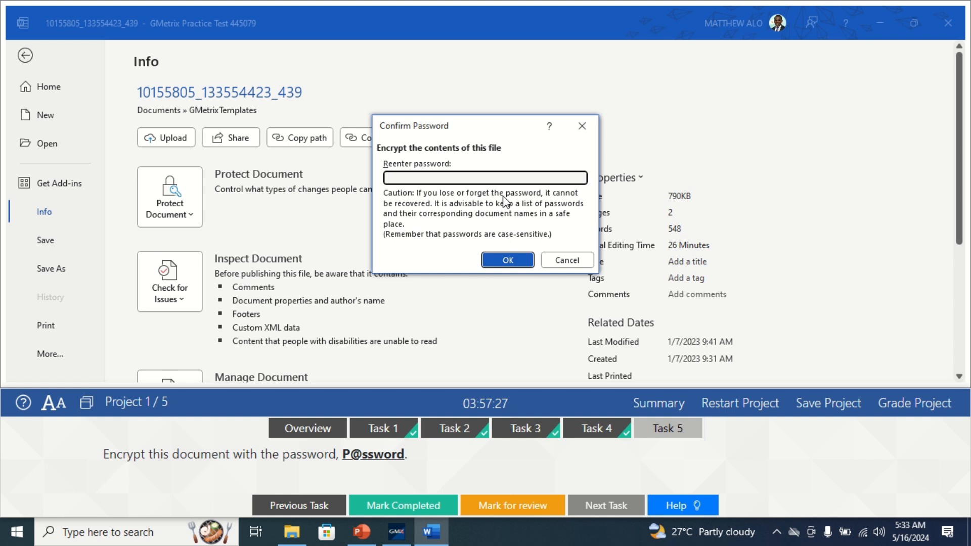
type("P@")
type("ssword")
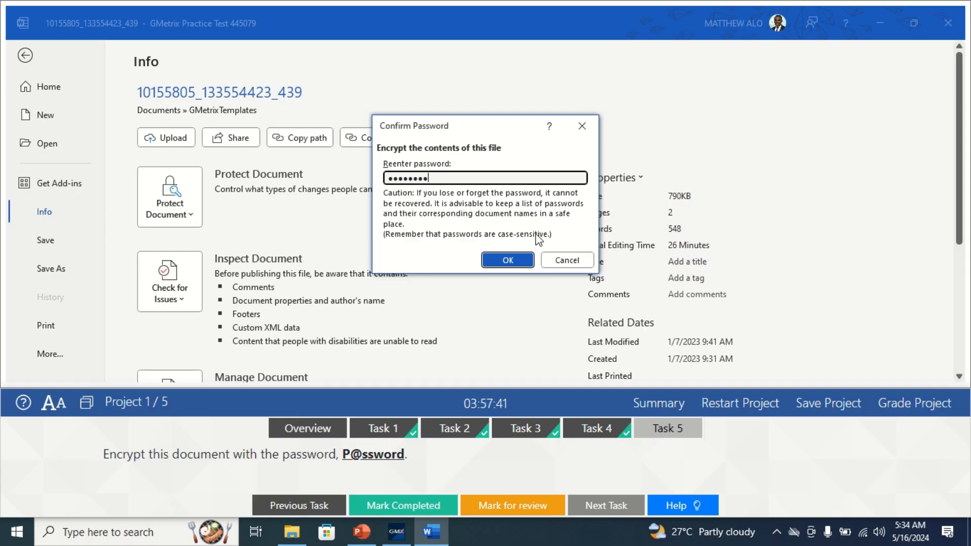
left_click(516, 260)
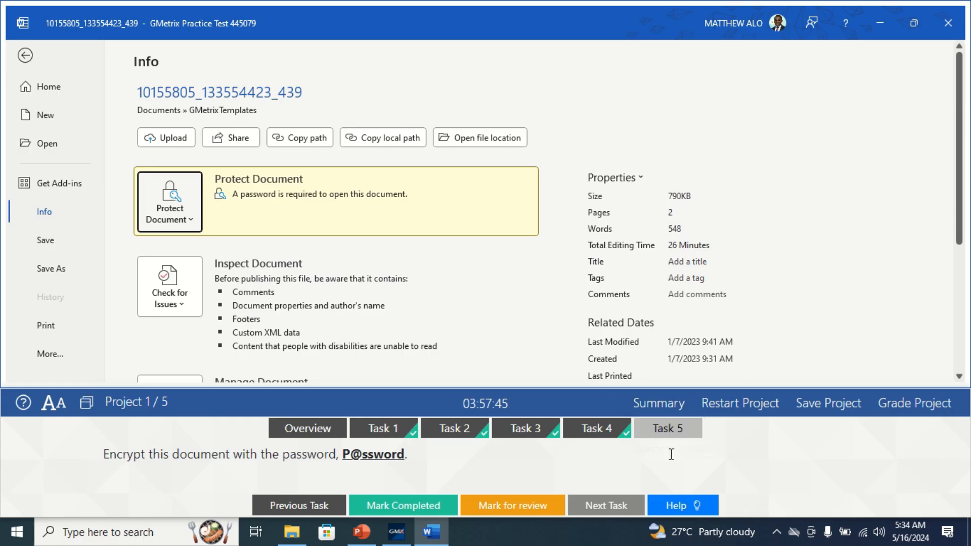
Mark the encryption task completed in the GMetrix panel and submit the project for grading.
left_click(415, 513)
left_click(420, 506)
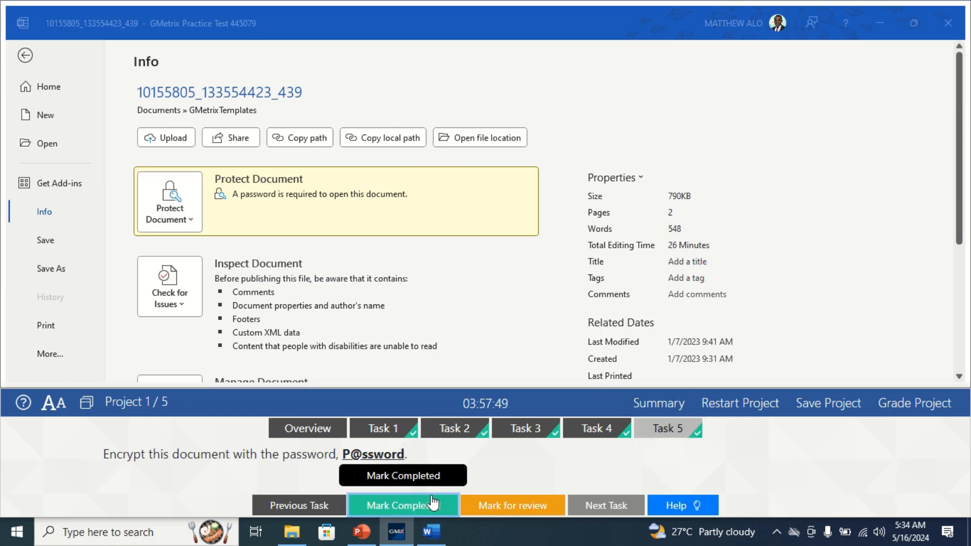
left_click(938, 404)
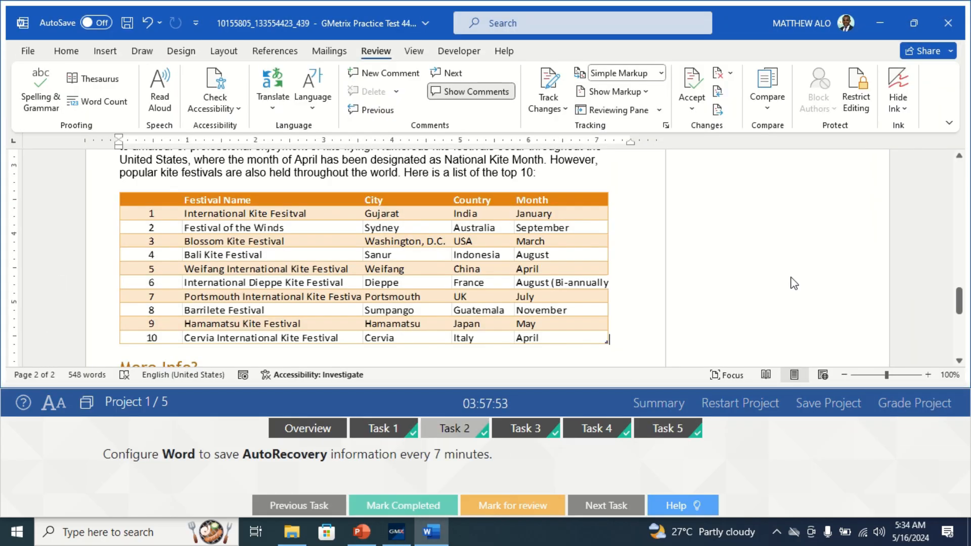